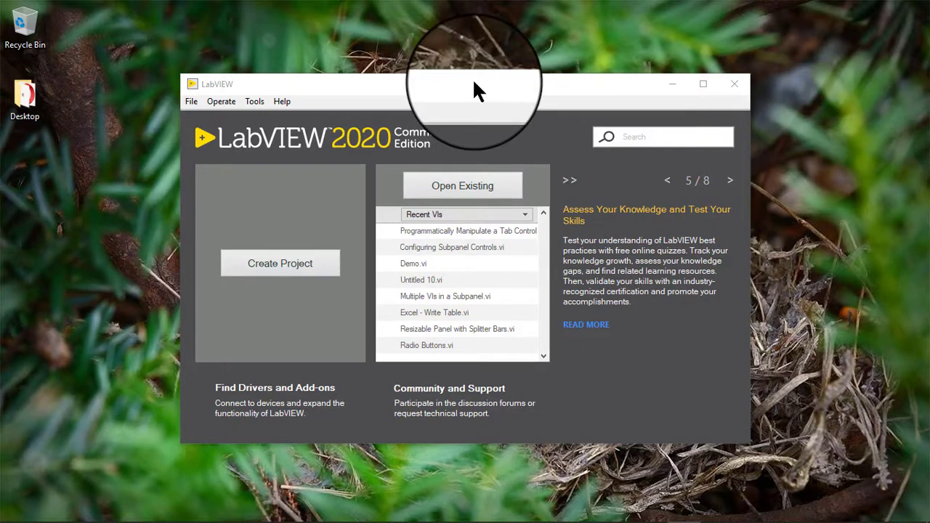
Create a new blank VI with Ctrl+N and move its front panel window up and left.
click(474, 84)
key(ctrl+n)
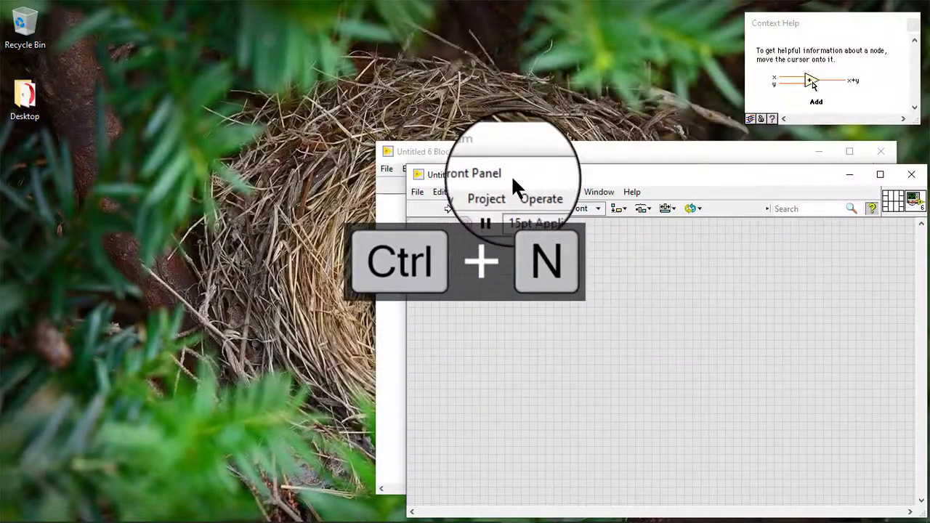
click(513, 181)
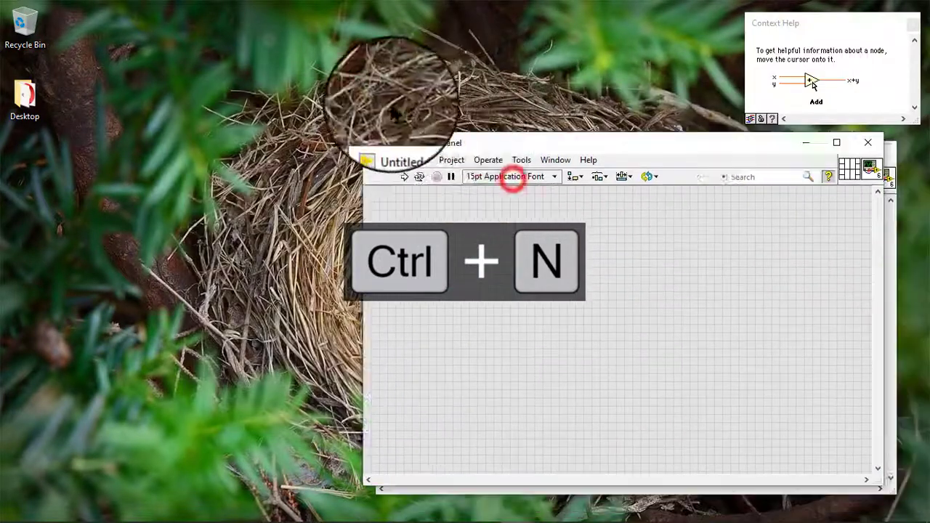
drag(467, 143, 291, 68)
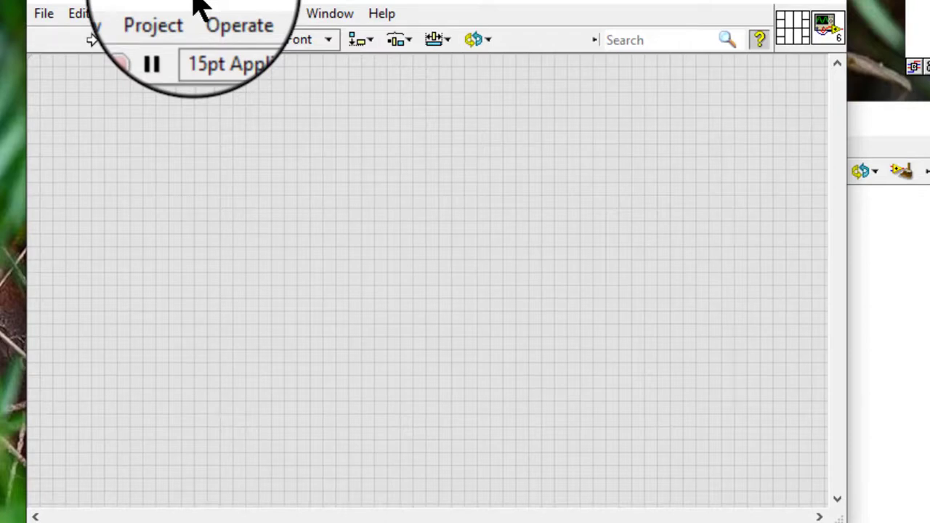
Place a DAQmx Task Name control from I/O » DAQmx Name Controls and widen it.
right_click(247, 104)
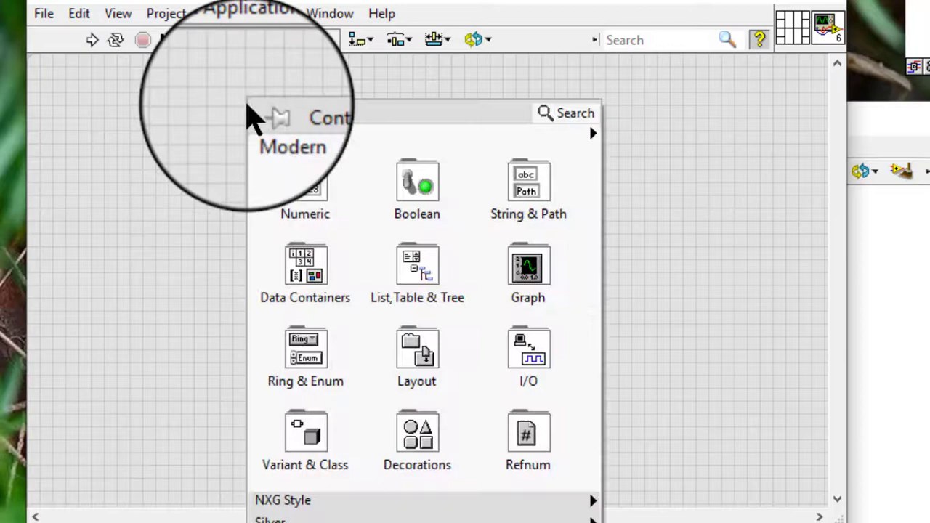
mouse_move(494, 360)
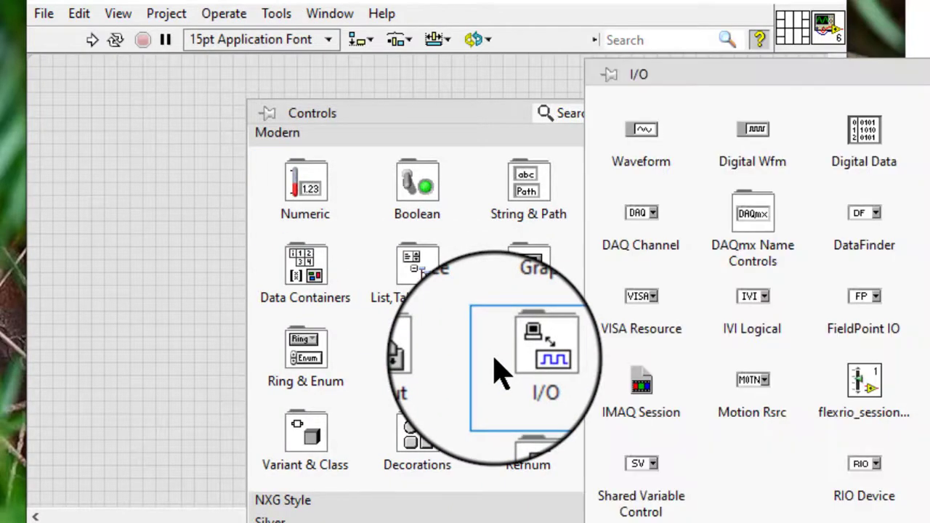
mouse_move(756, 229)
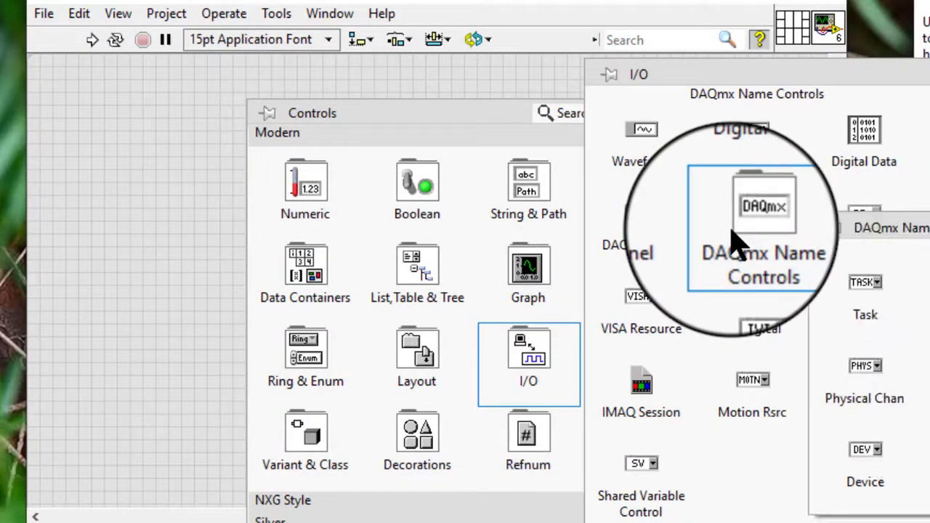
click(862, 291)
click(244, 138)
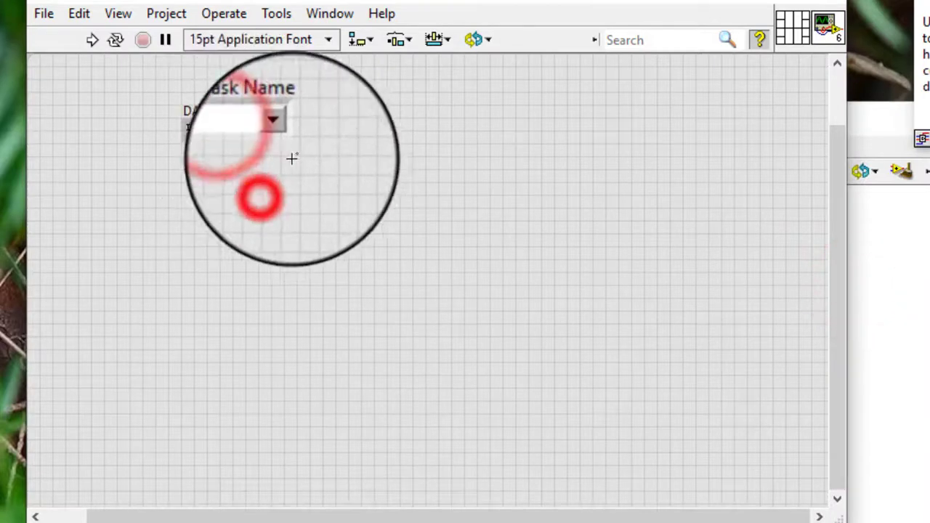
click(260, 133)
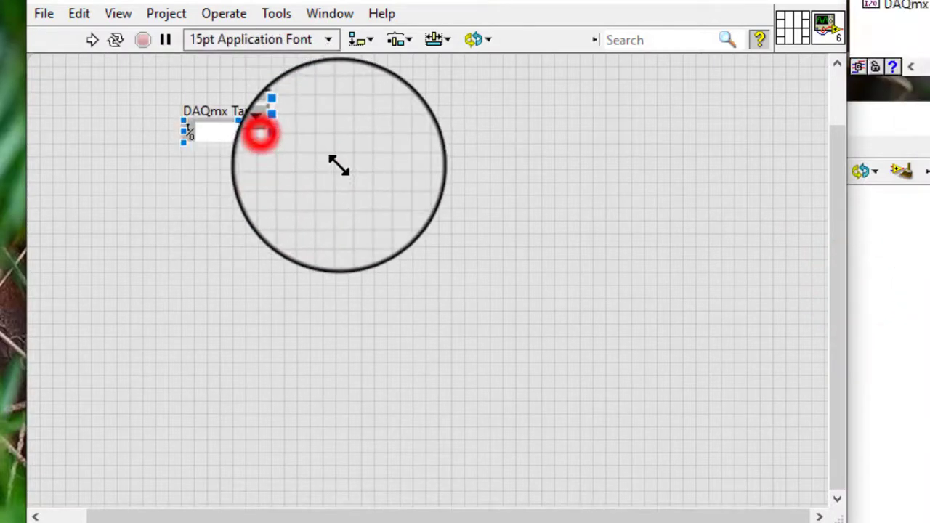
drag(339, 165, 550, 191)
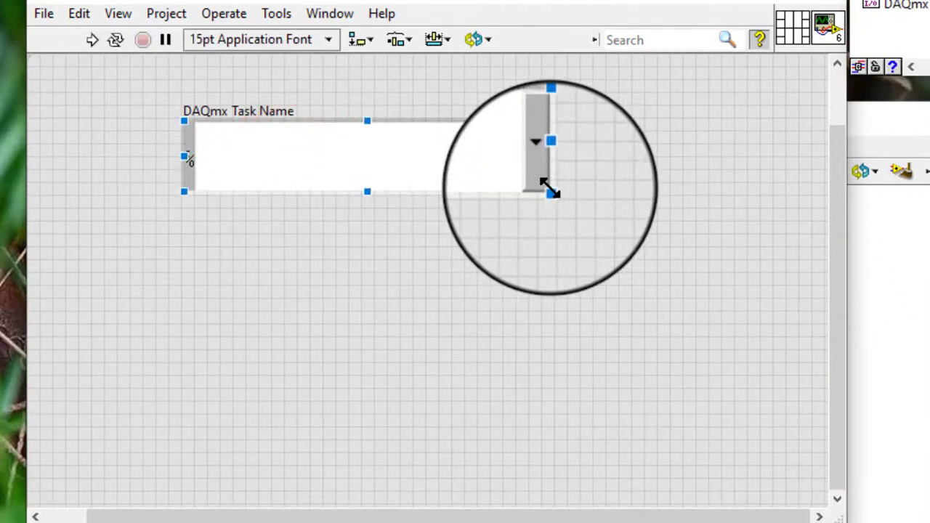
Start a new NI-DAQmx task in MAX from the Task Name control's shortcut menu.
right_click(416, 148)
mouse_move(557, 466)
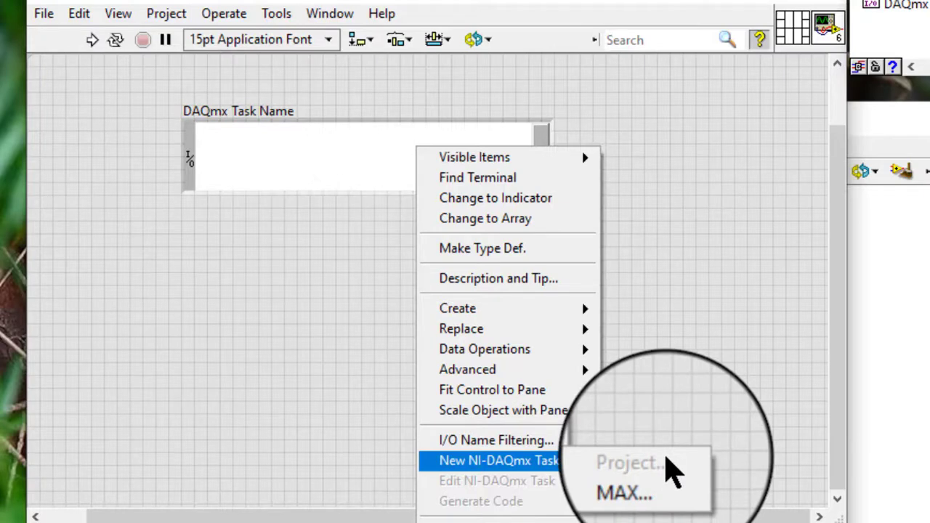
click(644, 492)
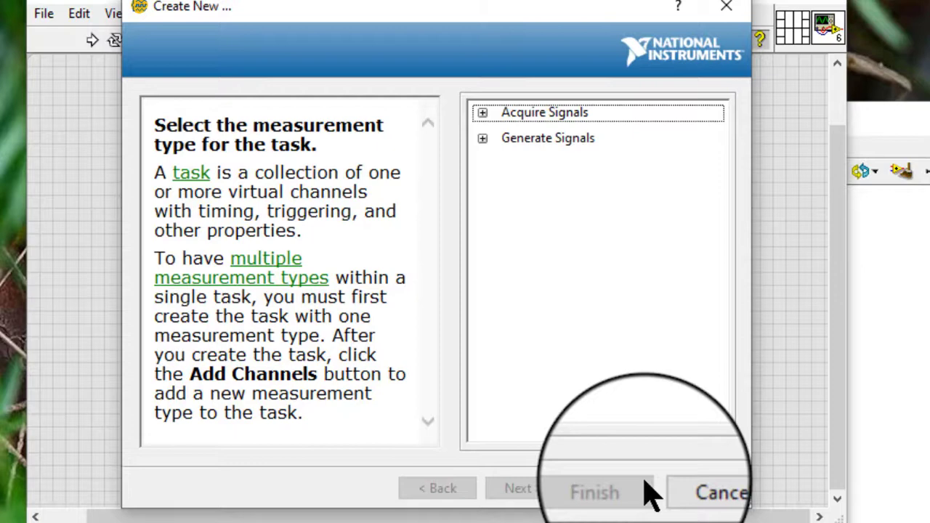
Choose Acquire Signals » Analog Input » Voltage as the measurement type.
click(478, 118)
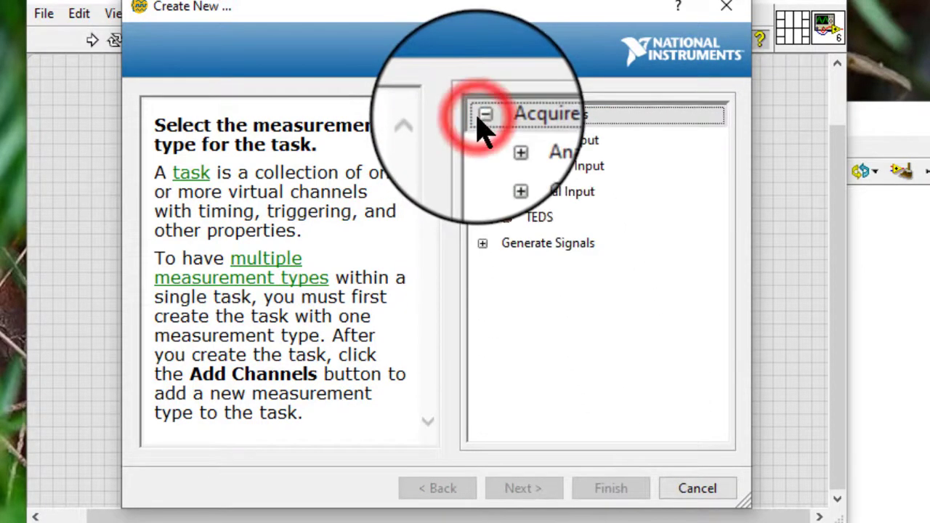
click(508, 143)
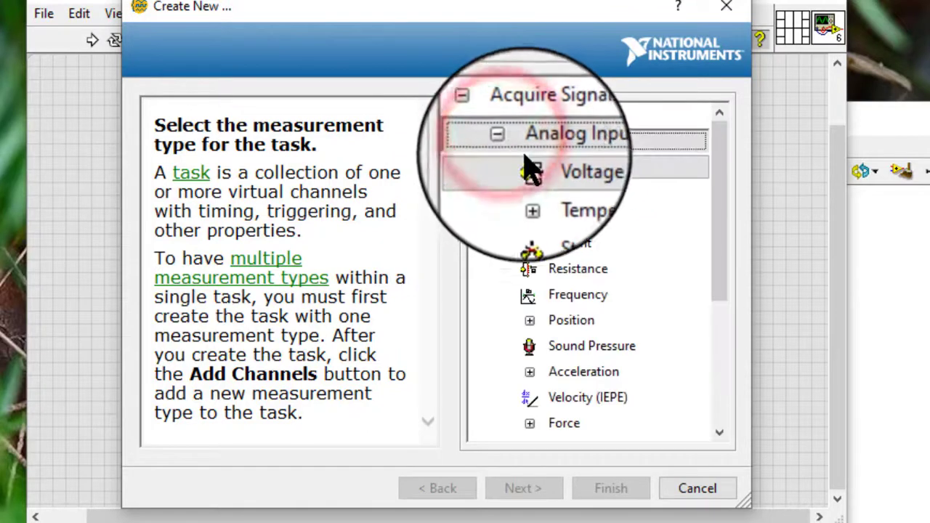
click(530, 170)
double_click(530, 170)
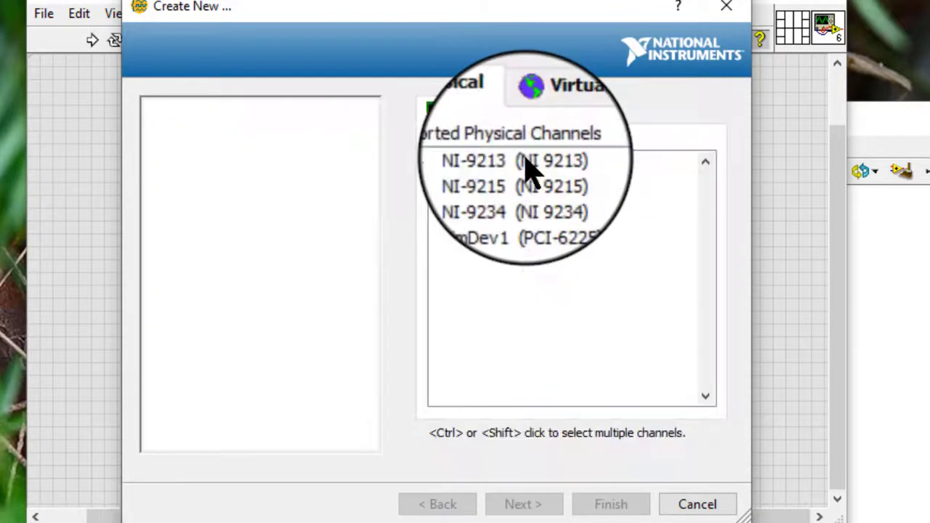
Select channel ai0 on SimDev1 and keep the task name MyVoltageTask_1.
click(440, 211)
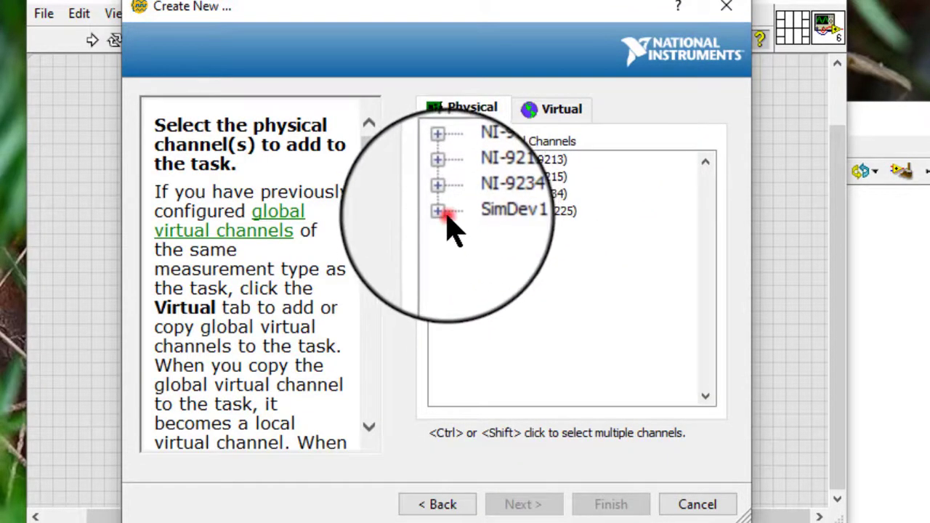
click(492, 229)
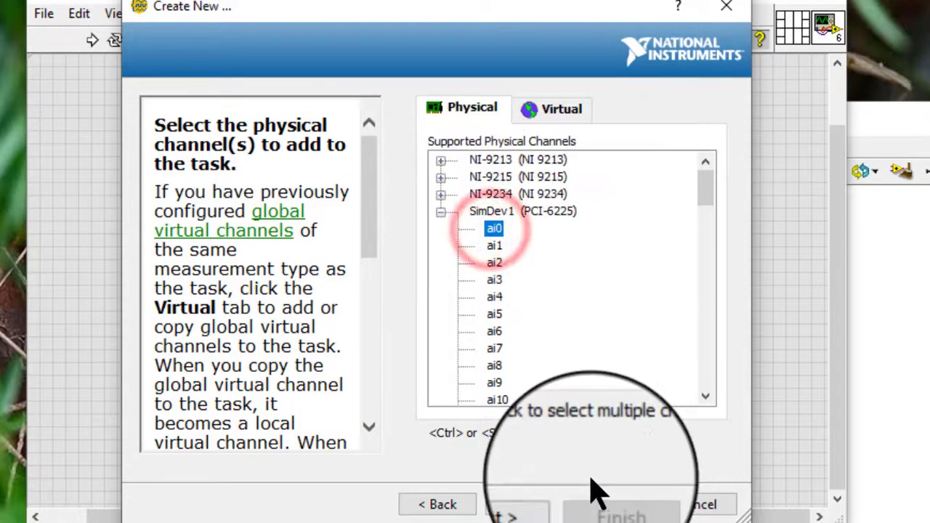
click(539, 500)
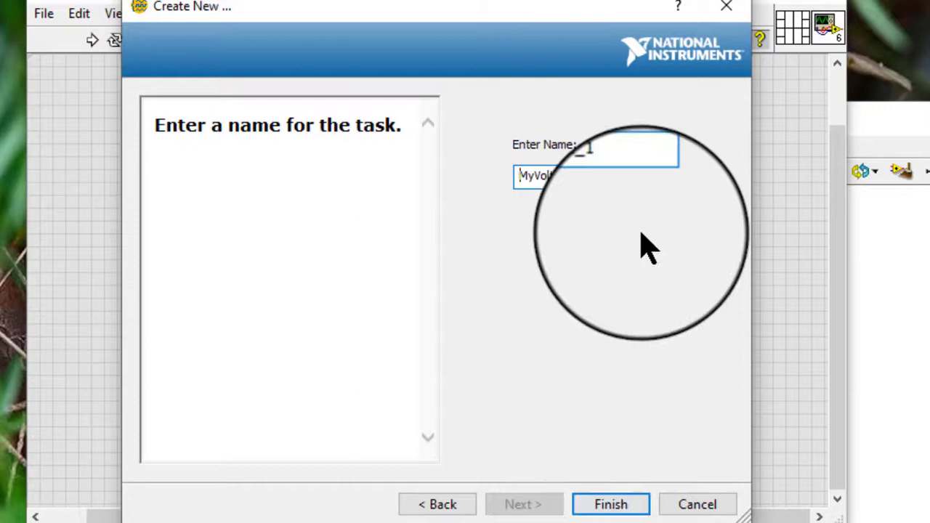
click(634, 178)
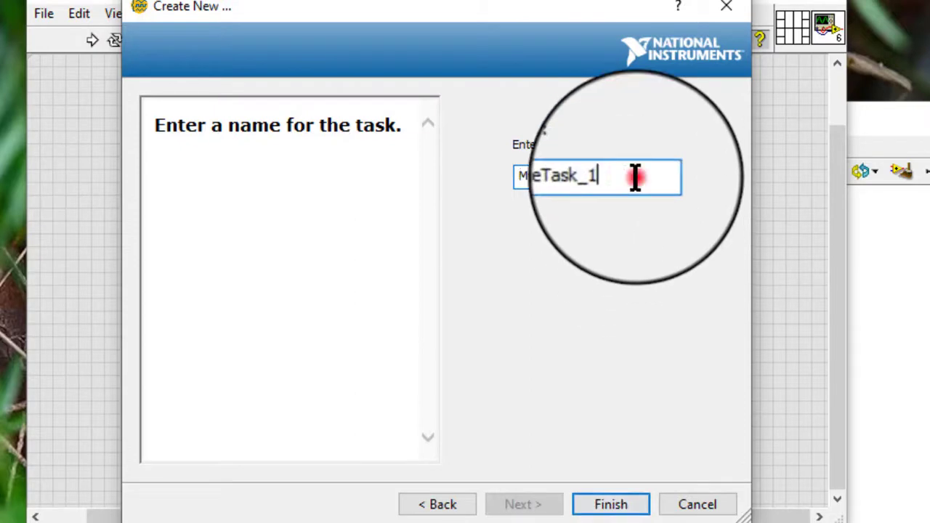
Finish the task, apply the MyScale custom scale and check the acquisition mode choices.
click(597, 505)
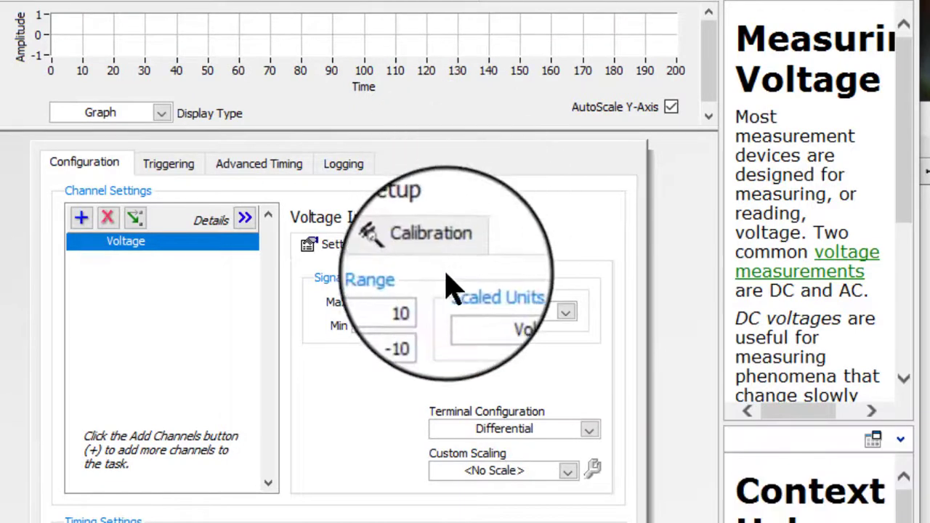
mouse_move(402, 300)
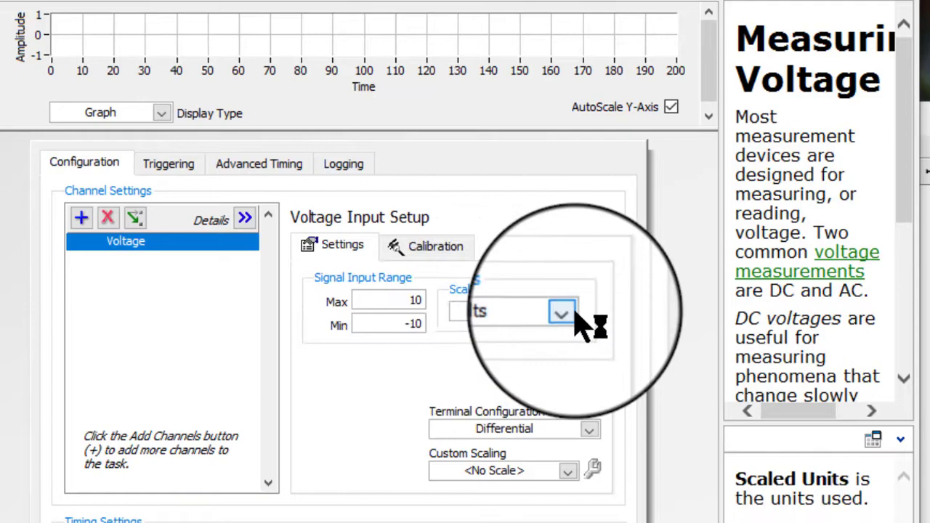
click(574, 472)
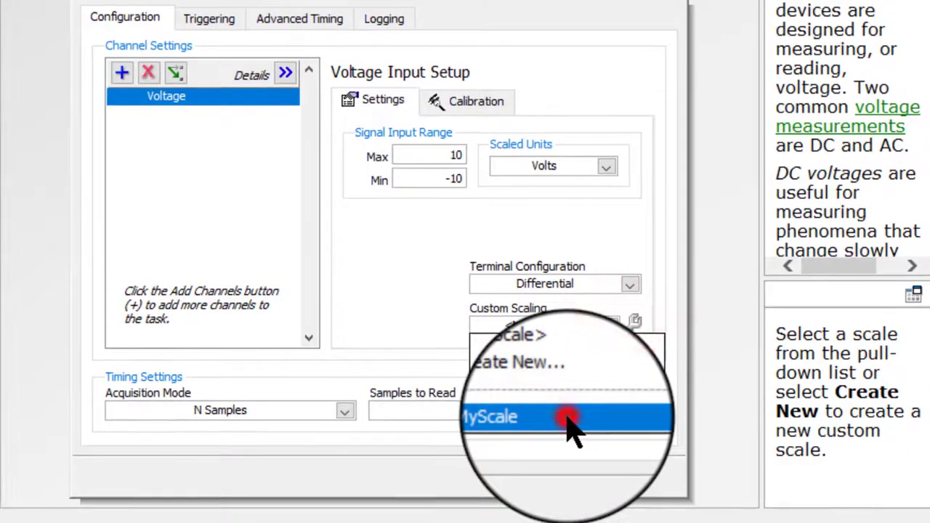
click(569, 421)
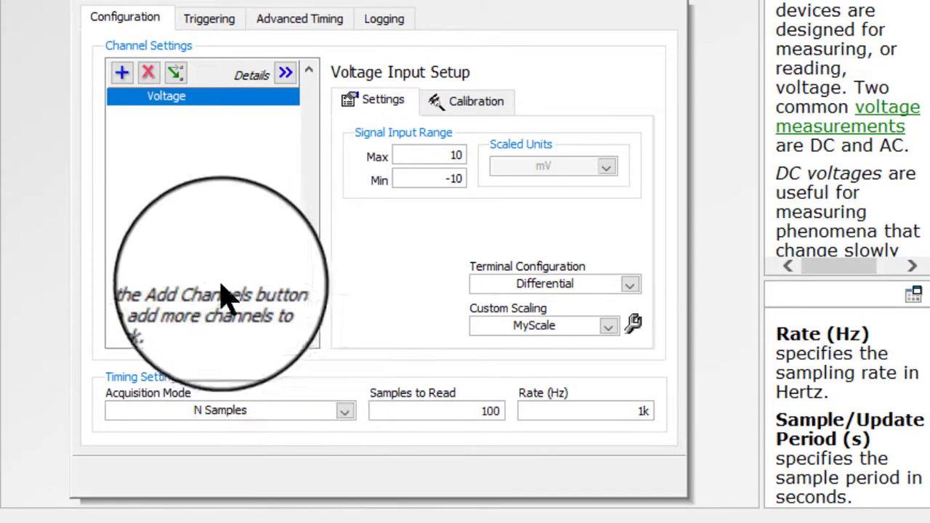
click(250, 413)
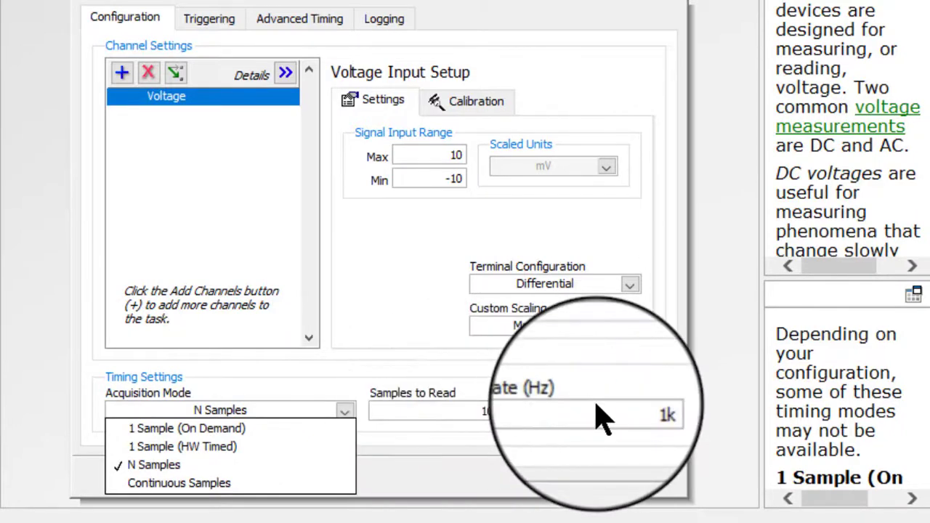
Review the Triggering, Advanced Timing and Logging settings unchanged, then accept with OK.
click(213, 20)
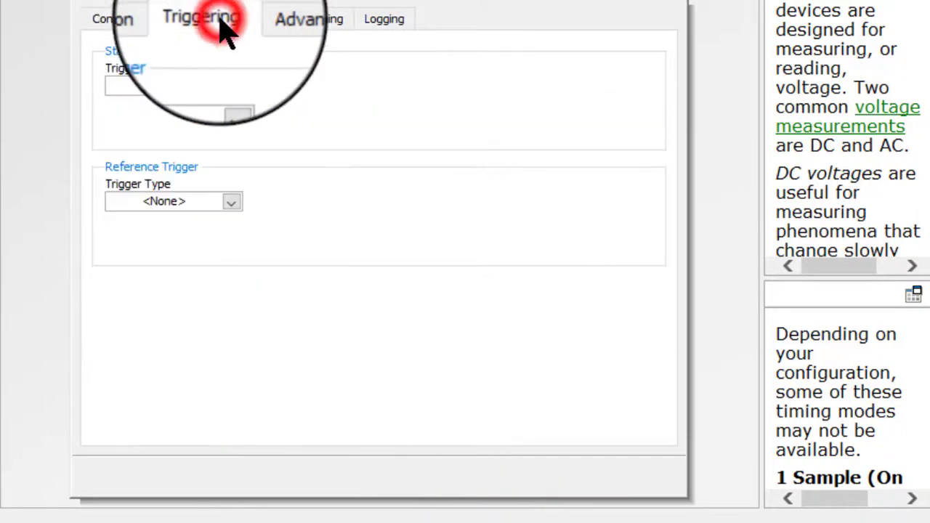
click(315, 22)
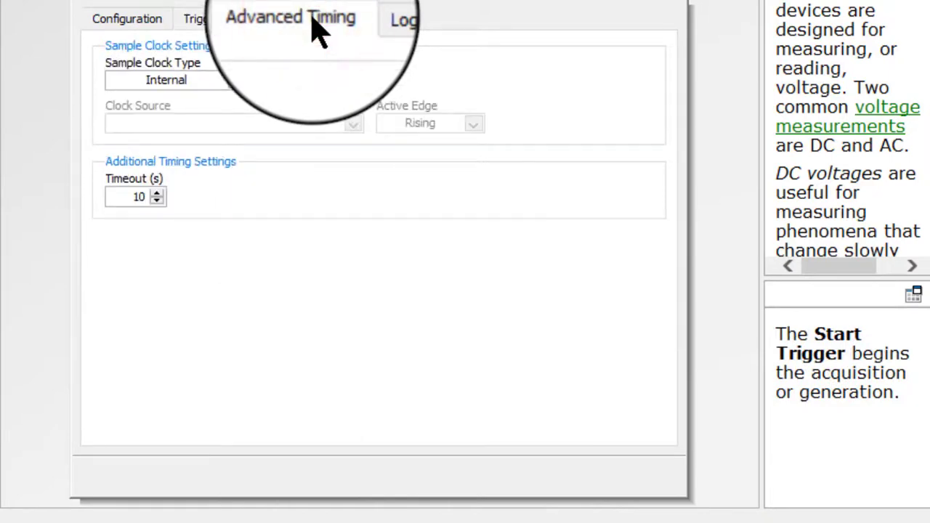
click(381, 20)
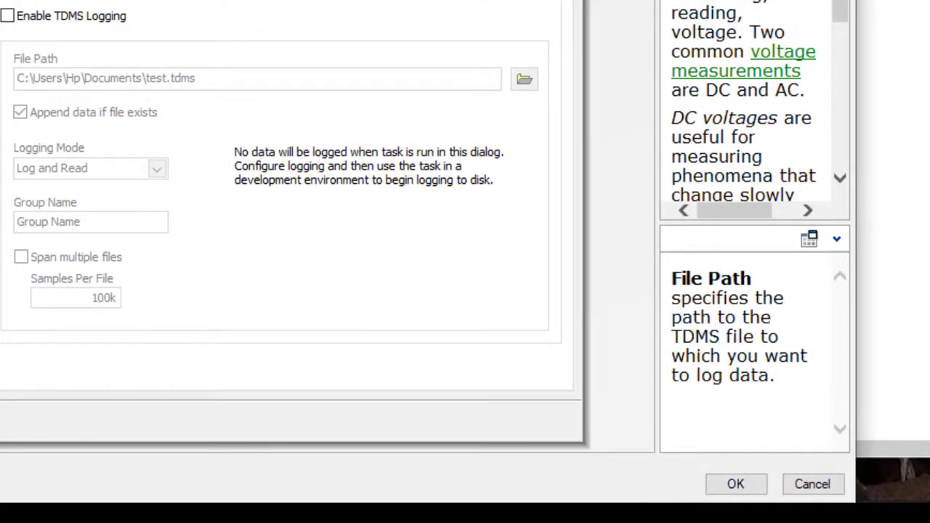
click(735, 485)
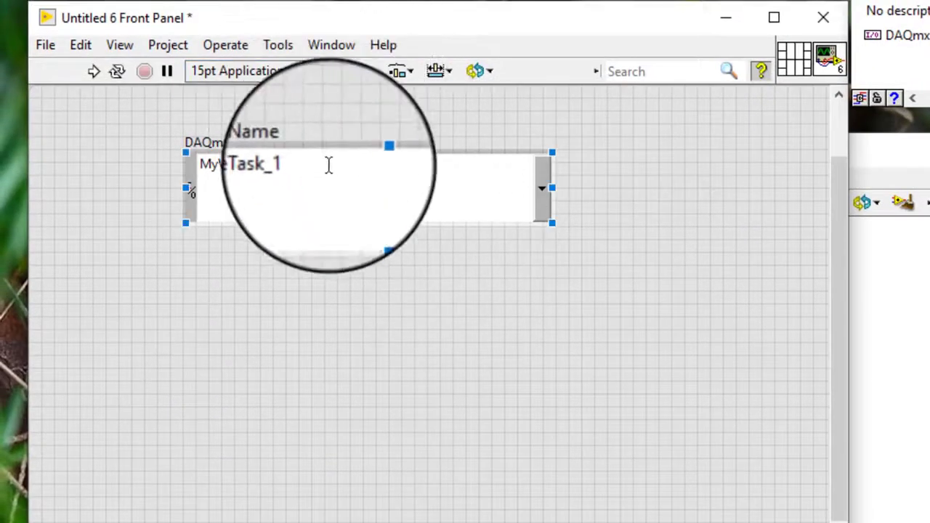
Leave the MyVoltageTask_1 name unchanged and bring up the control's shortcut menu.
double_click(367, 167)
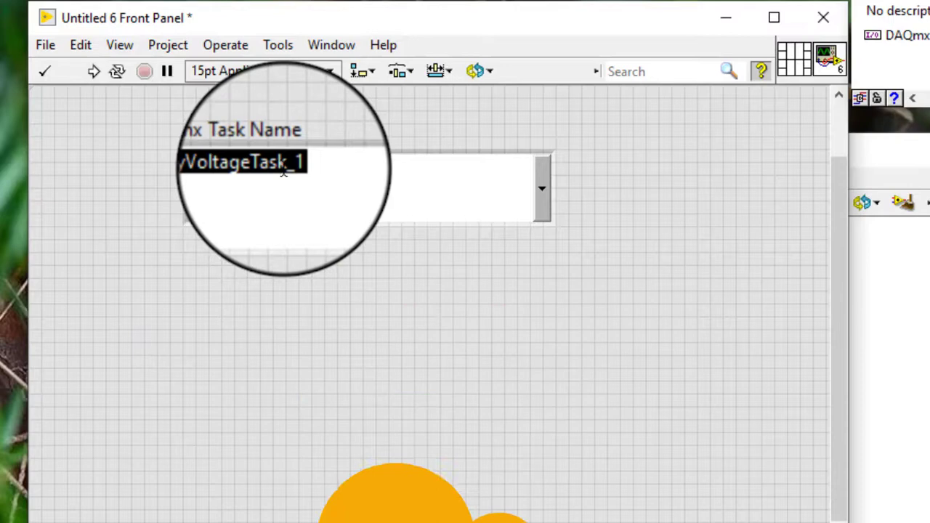
click(390, 184)
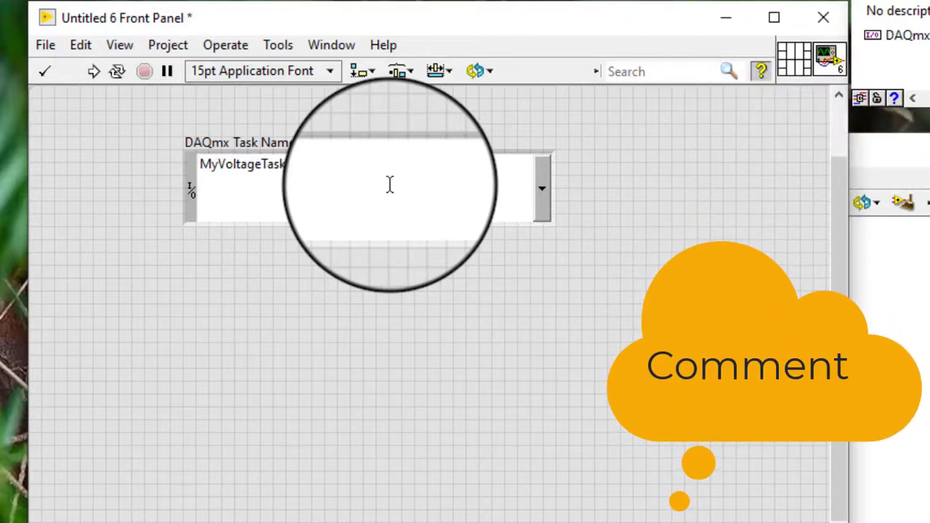
right_click(390, 184)
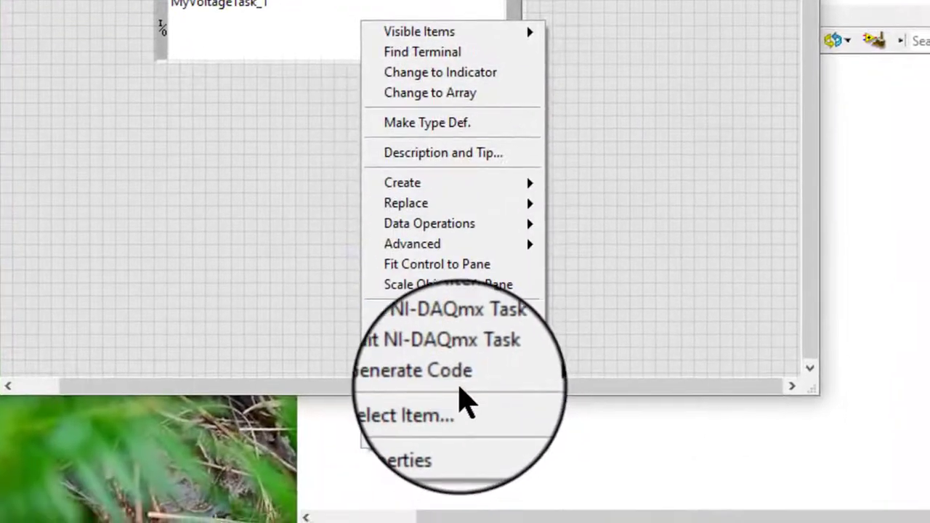
Generate example acquisition code for the MyVoltageTask_1 task.
mouse_move(463, 396)
click(567, 380)
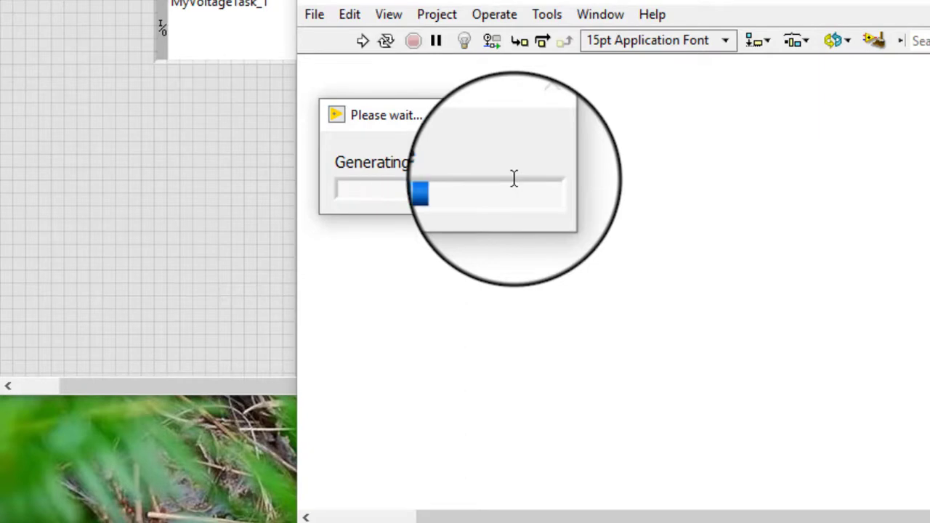
click(117, 295)
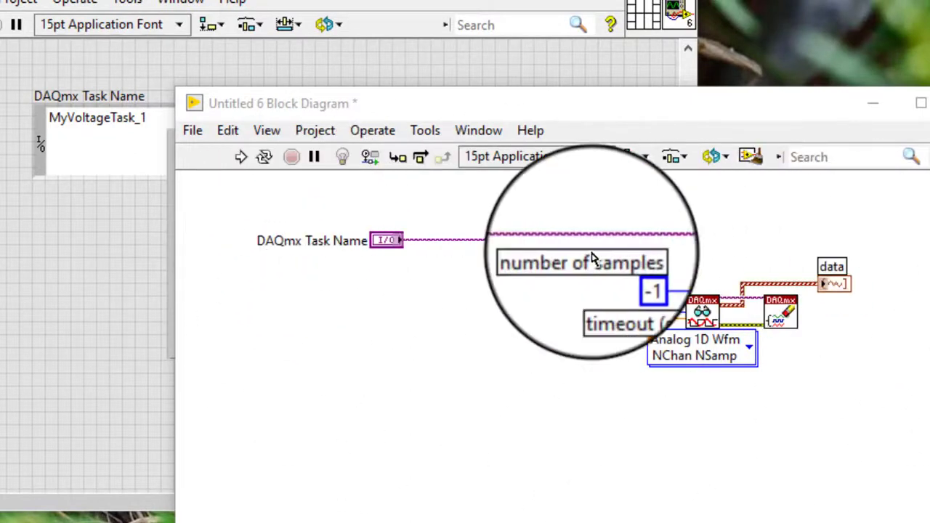
click(732, 242)
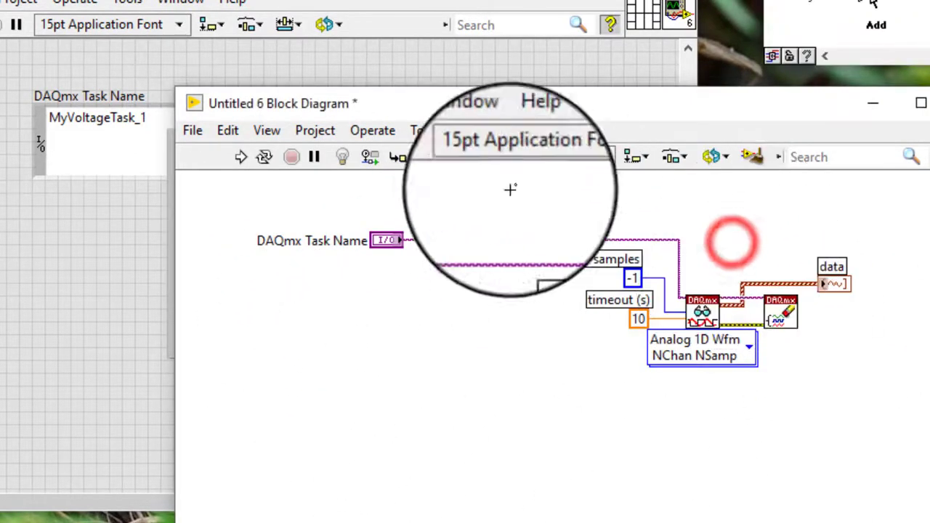
Turn on Highlight Execution and run the VI to plot a sine wave on the graph.
click(370, 156)
drag(416, 107, 254, 388)
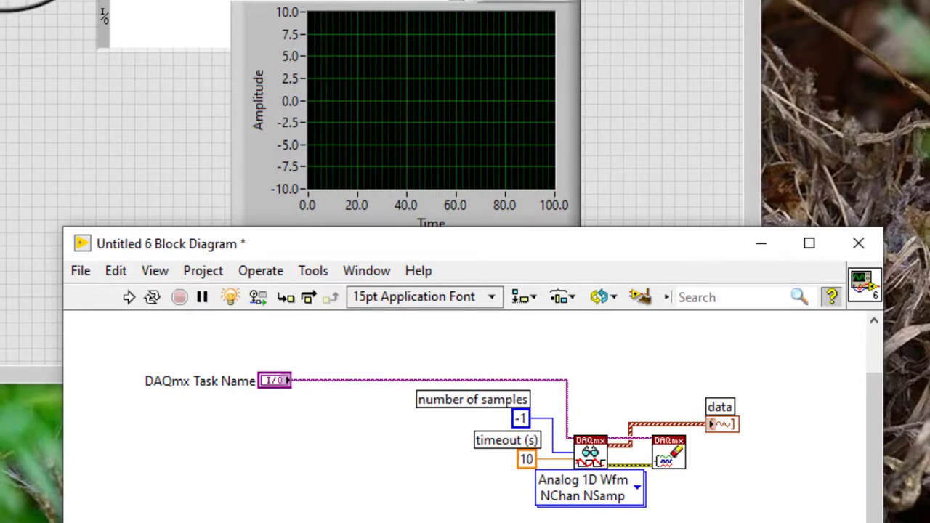
key(ctrl+e)
key(ctrl+r)
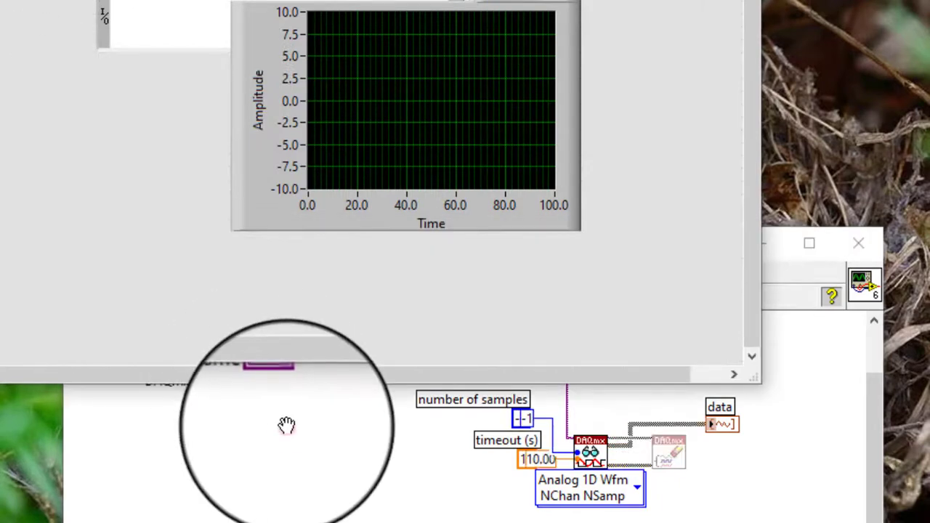
click(287, 426)
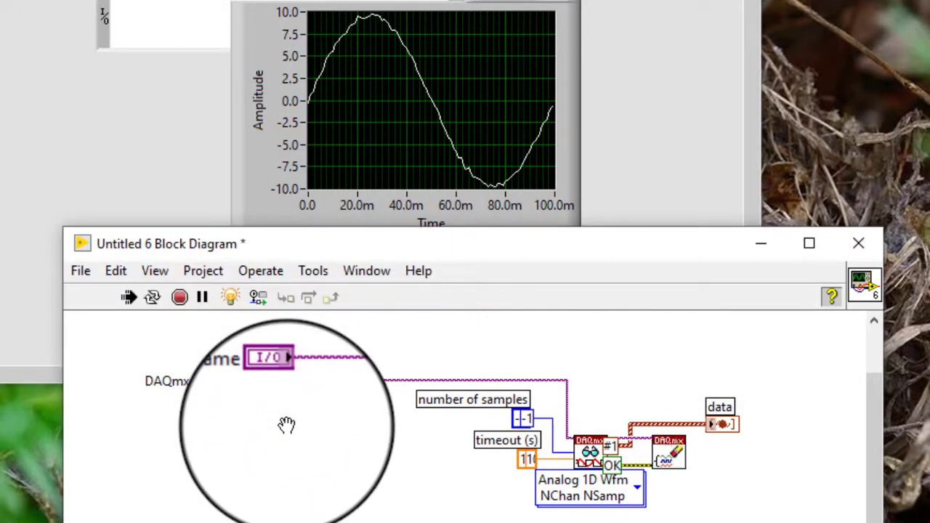
click(418, 251)
click(402, 220)
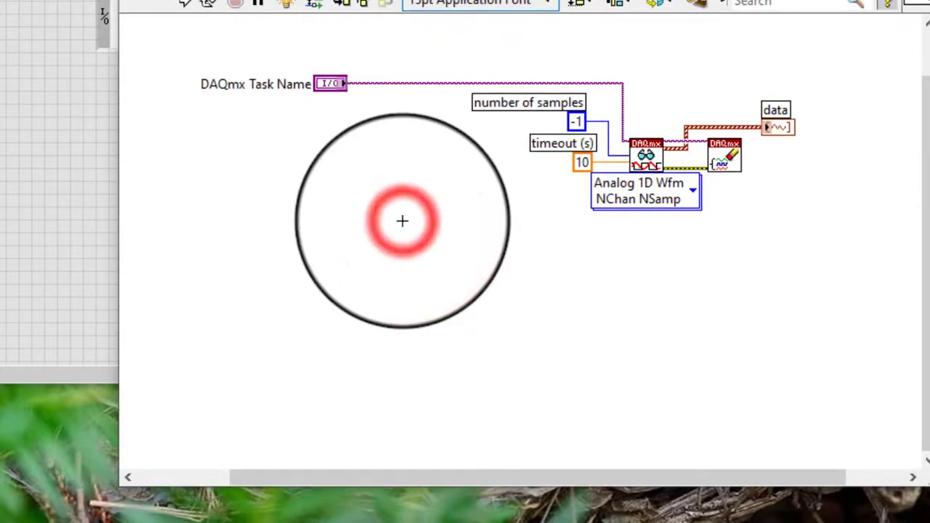
Delete all generated code and place a DAQ Assistant from Express » Input on the diagram.
key(ctrl+a)
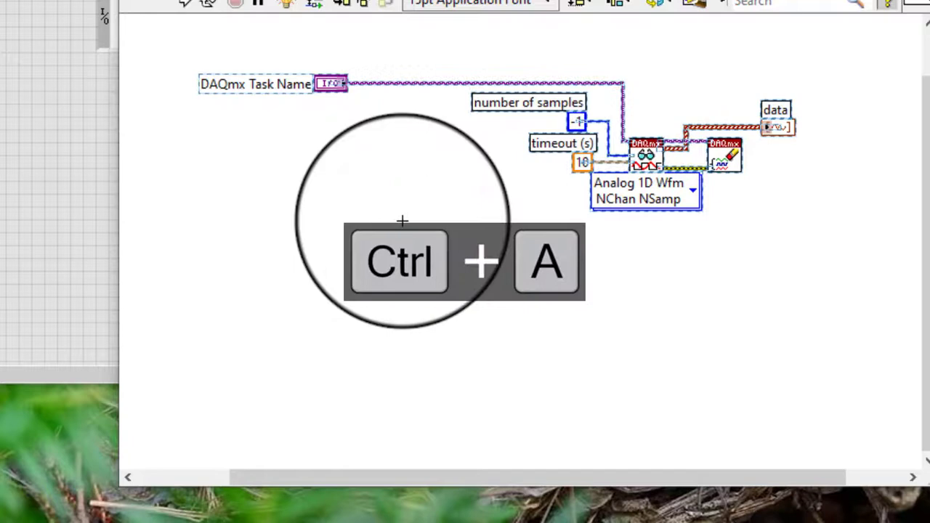
key(Delete)
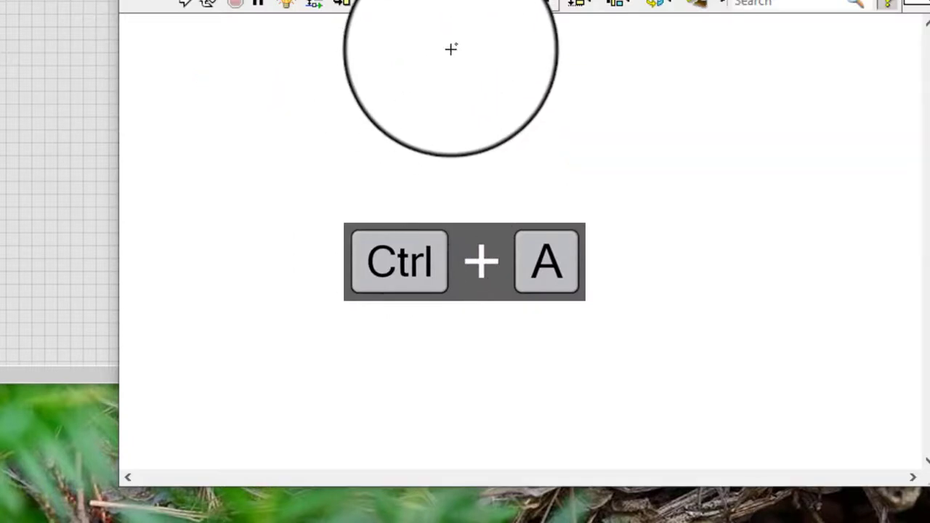
right_click(417, 50)
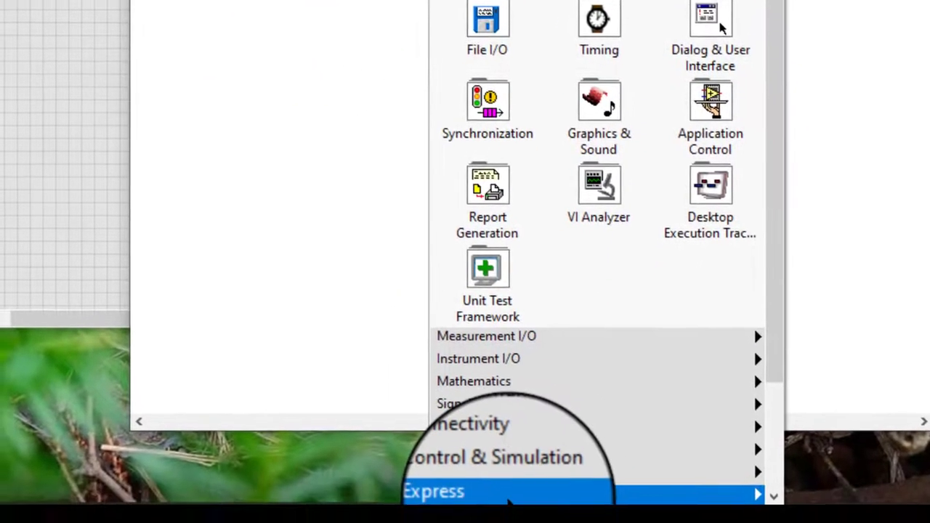
mouse_move(509, 494)
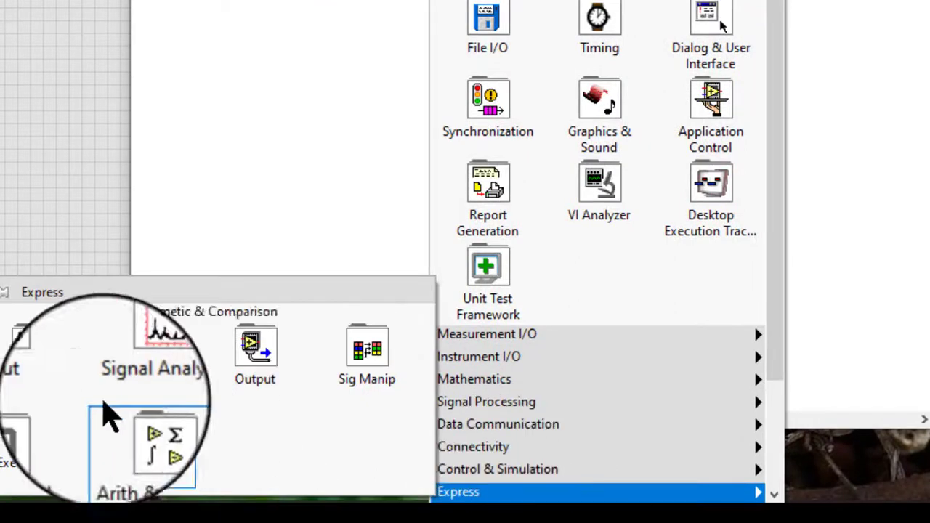
mouse_move(32, 357)
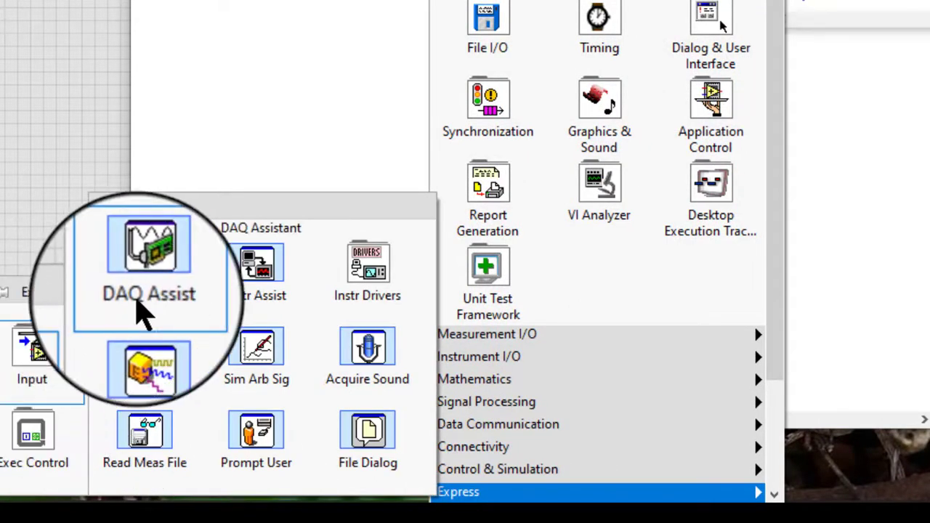
click(137, 294)
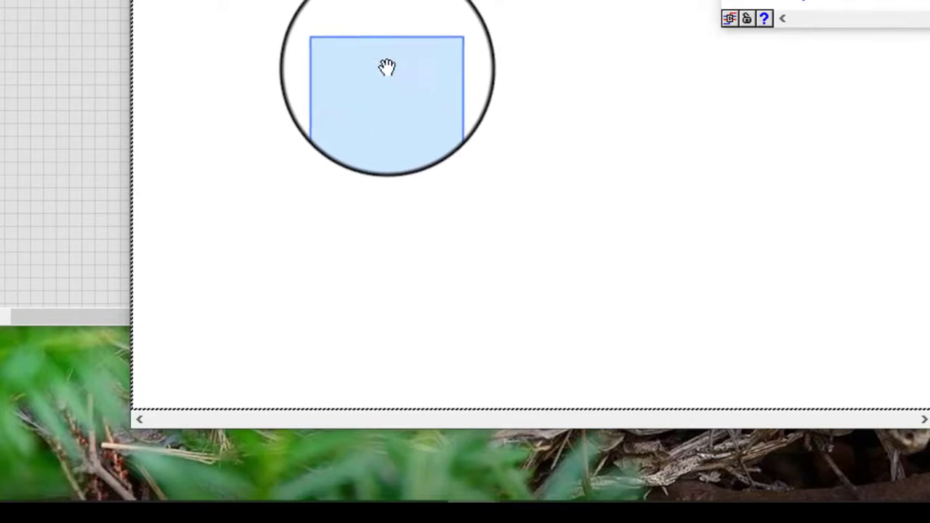
click(412, 61)
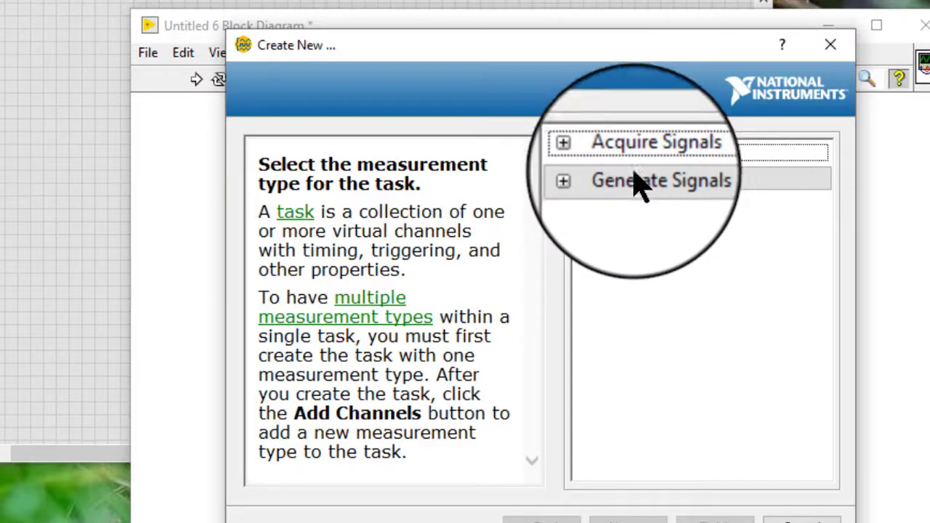
Expand Acquire Signals and choose Analog Input as the measurement type.
double_click(633, 152)
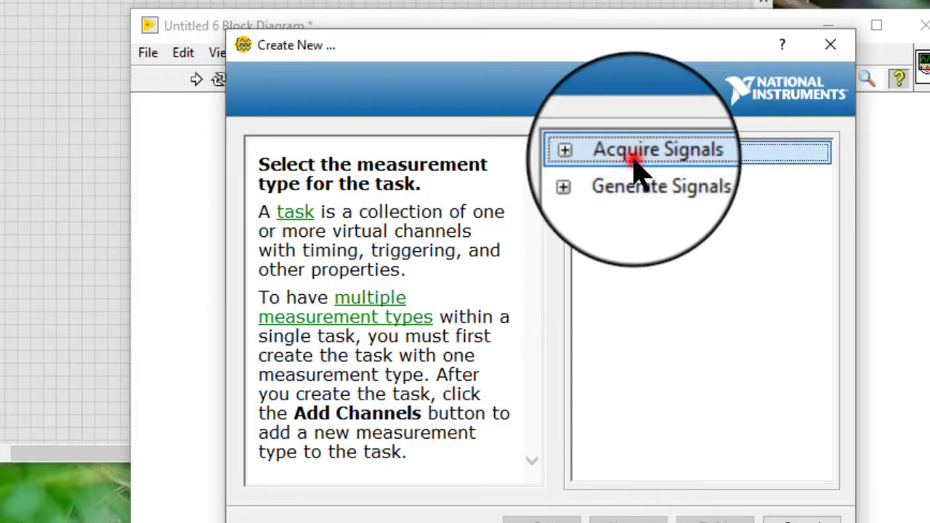